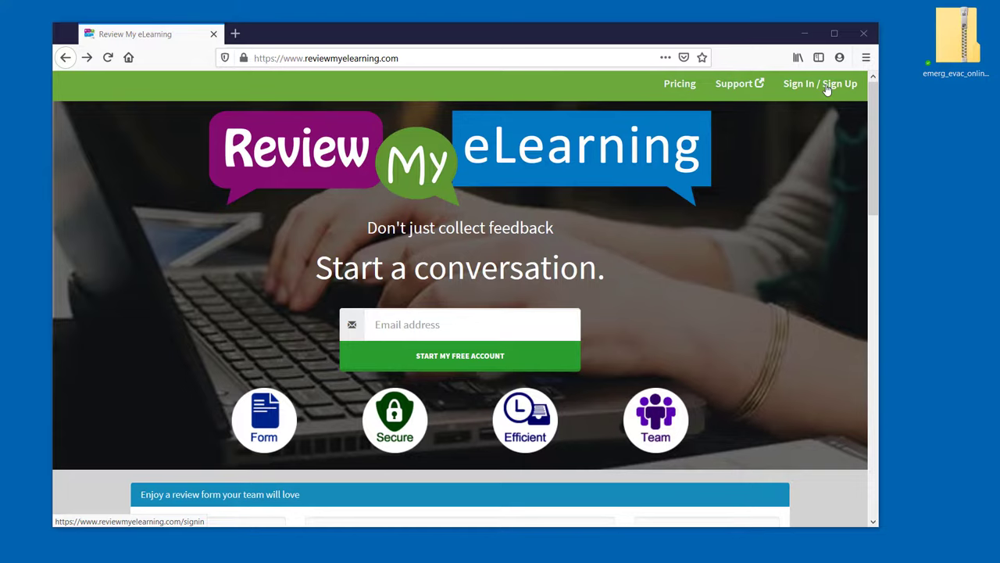
- Sign up for a free Review My eLearning account using an e-mail address
left_click(827, 86)
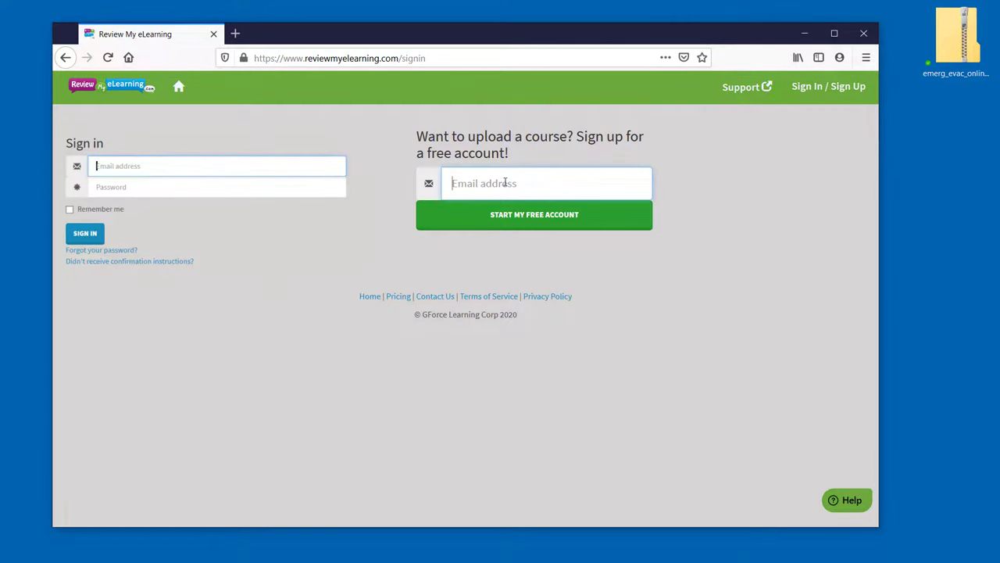
left_click(505, 182)
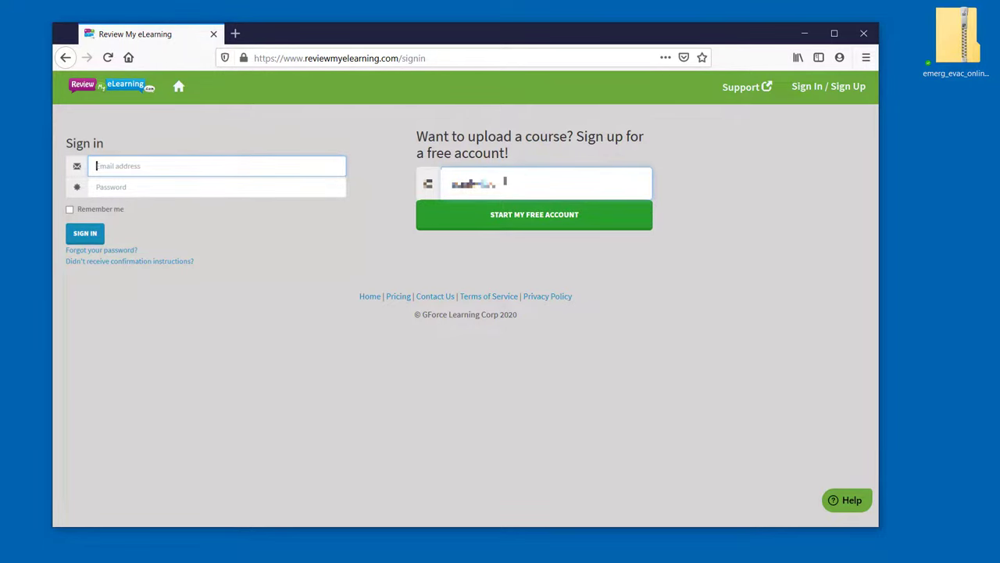
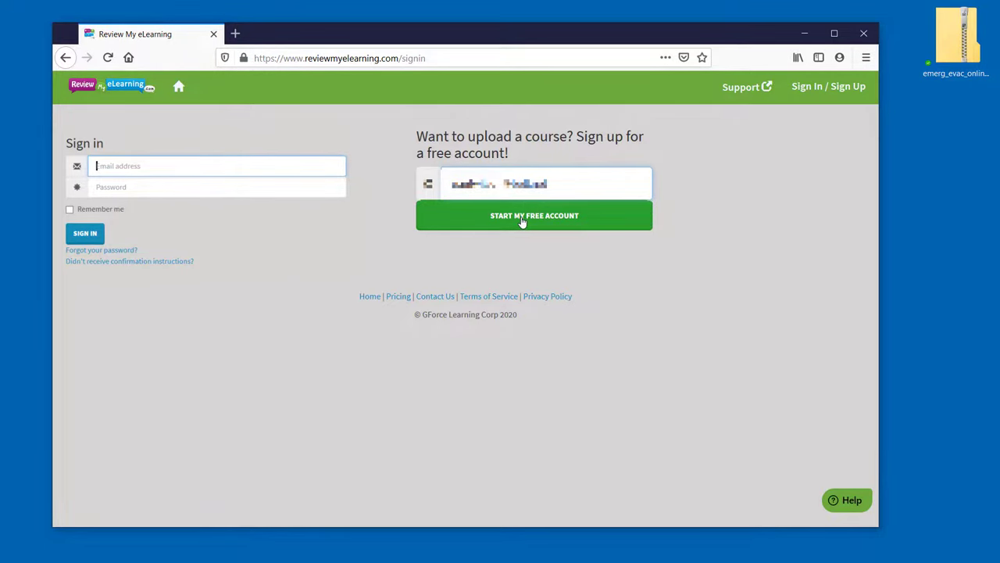
left_click(522, 222)
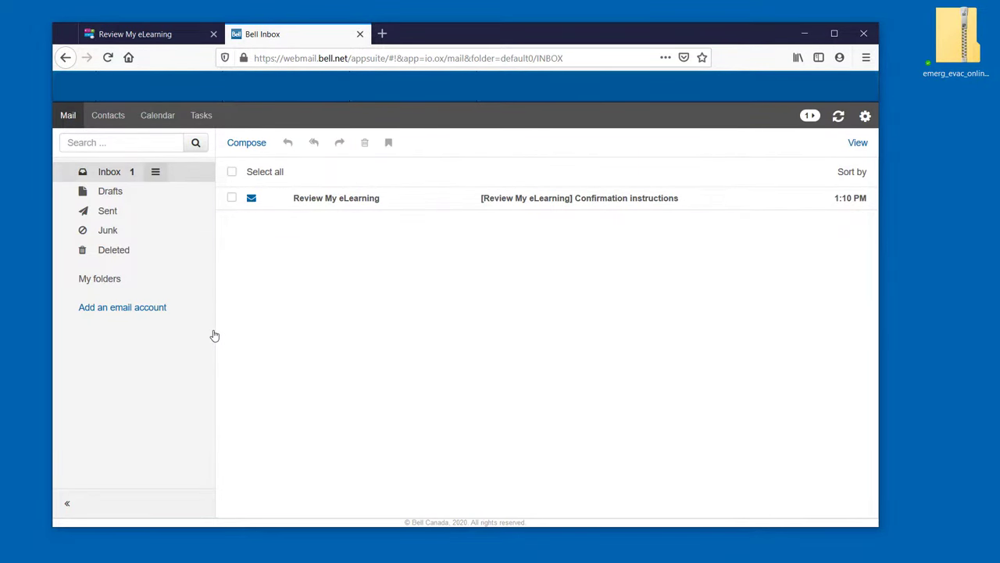
- Open the Review My eLearning Confirmation instructions email in the webmail inbox
left_click(599, 200)
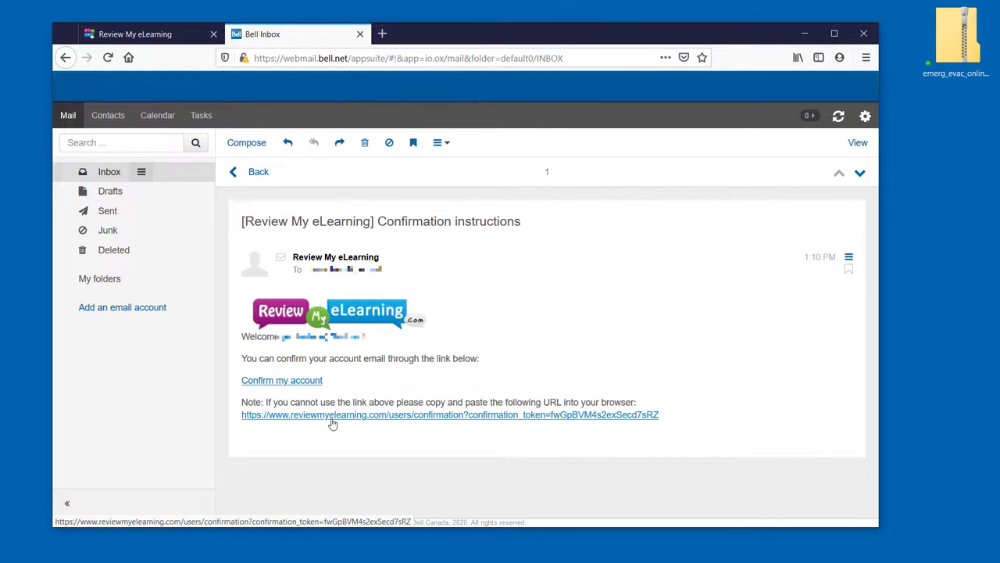
- Confirm the account, activate it with your full name and a matching password, and dismiss the notice
left_click(286, 381)
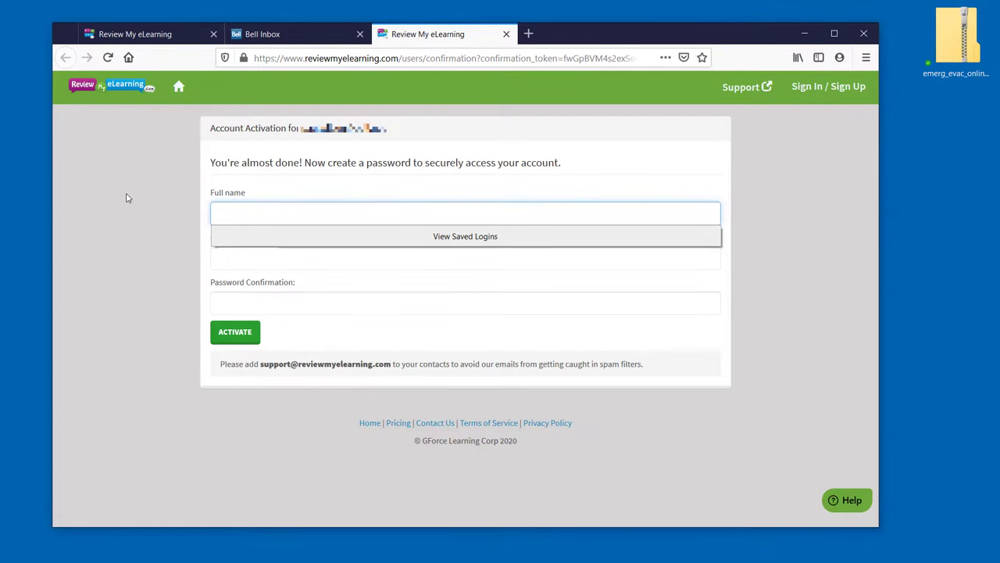
key("Tab")
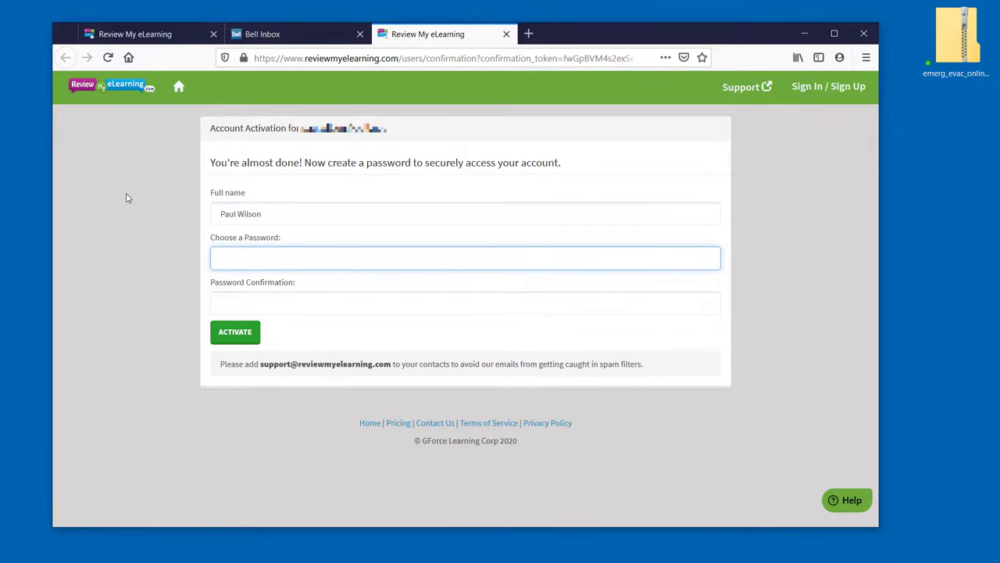
type("••••••••")
key("Tab")
type("••••••••")
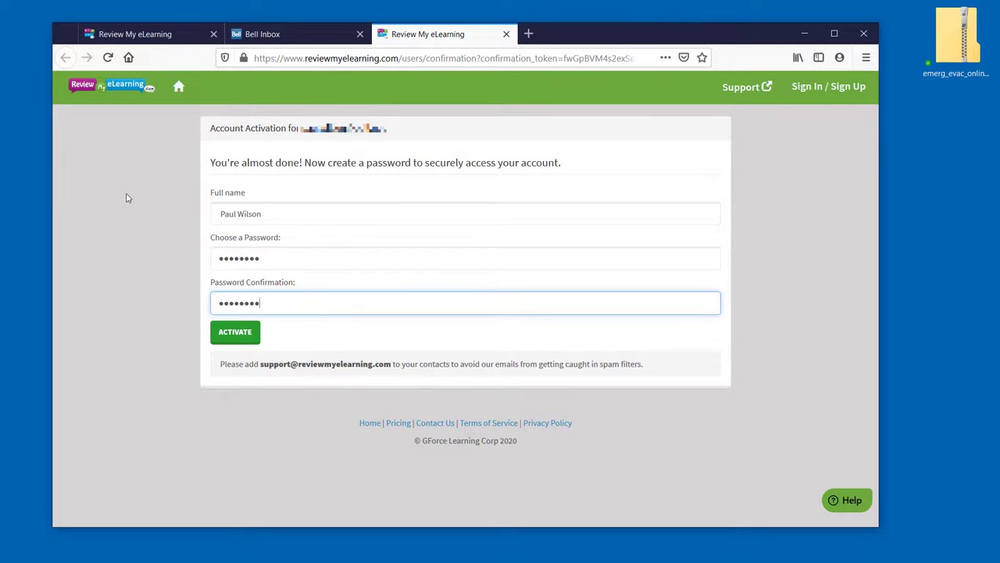
left_click(235, 333)
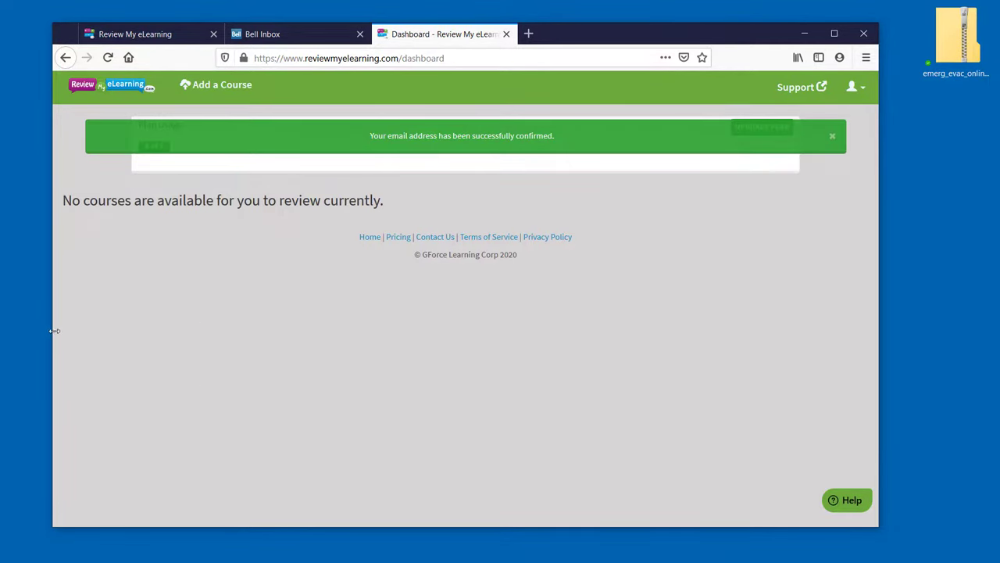
left_click(832, 136)
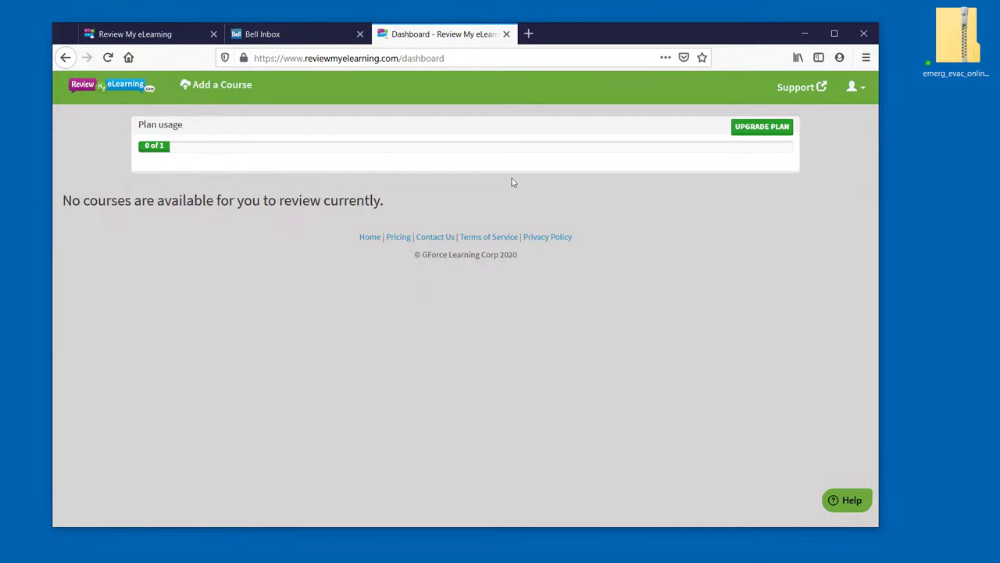
- Upload emerg_evac_online_course_11_27.zip as a new course and refresh the dashboard to list it
left_click(200, 88)
left_click(953, 41)
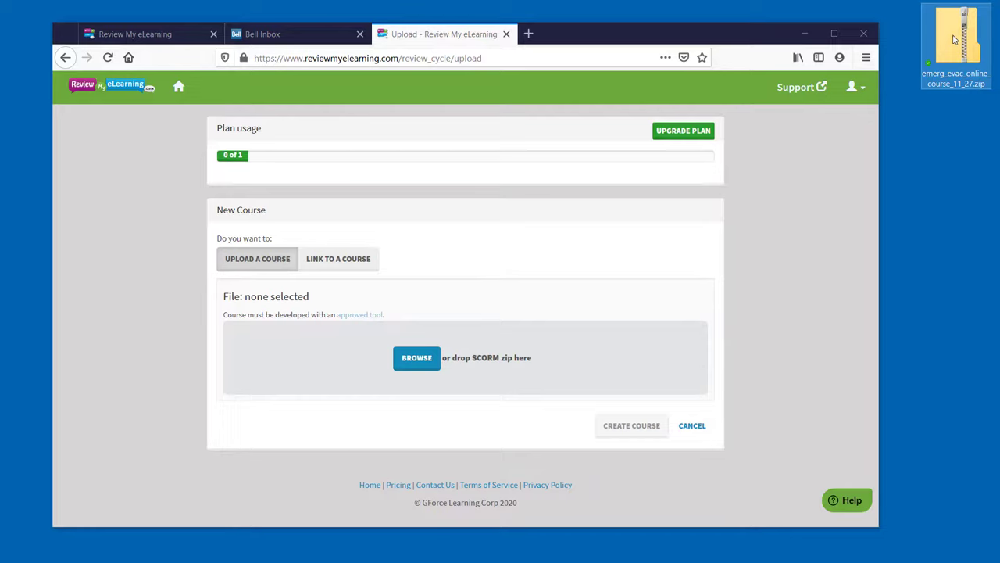
left_click_drag(953, 41, 457, 354)
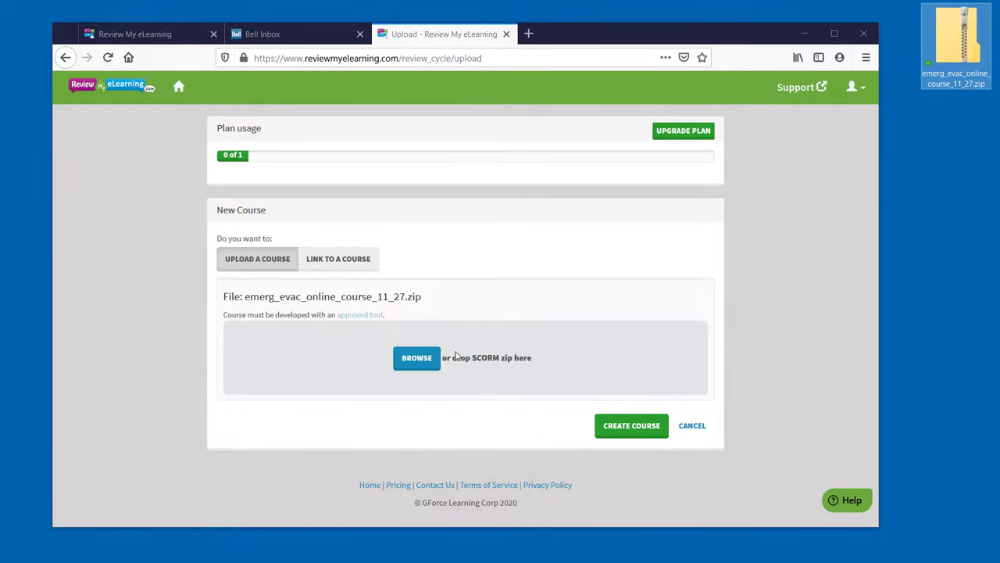
left_click(637, 430)
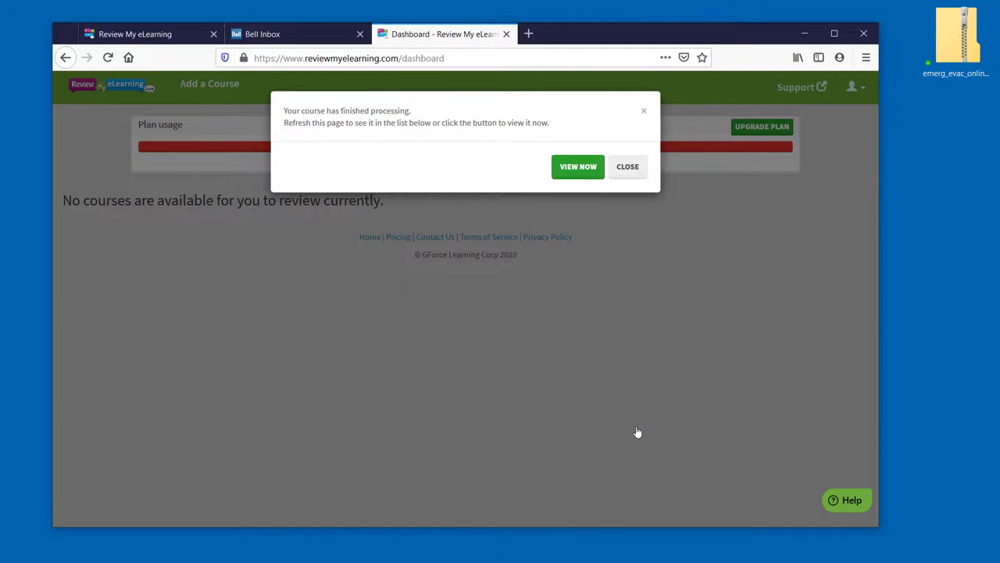
left_click(108, 58)
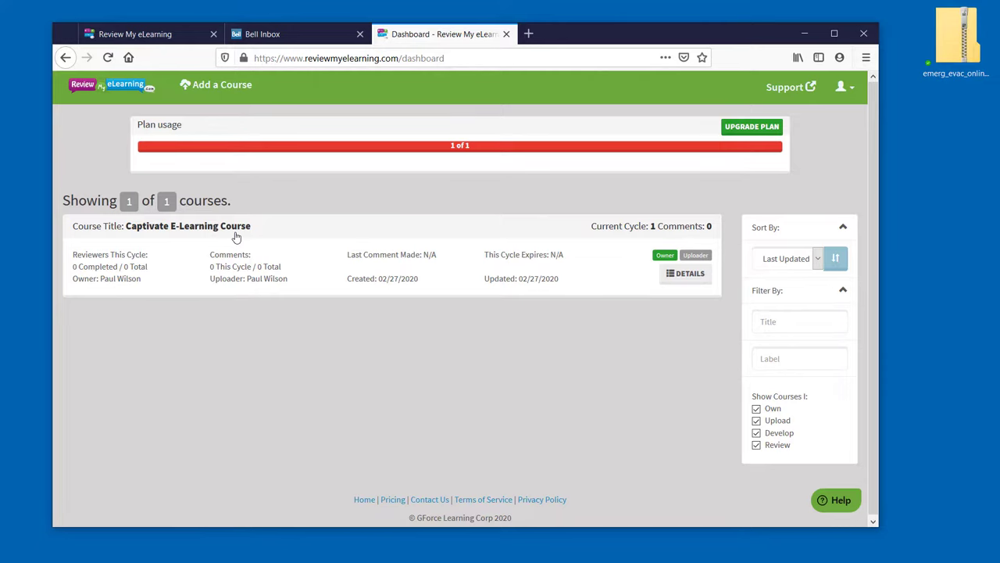
- Open the Captivate E-Learning Course and retitle it 'Emergency Evacuation'
left_click(234, 232)
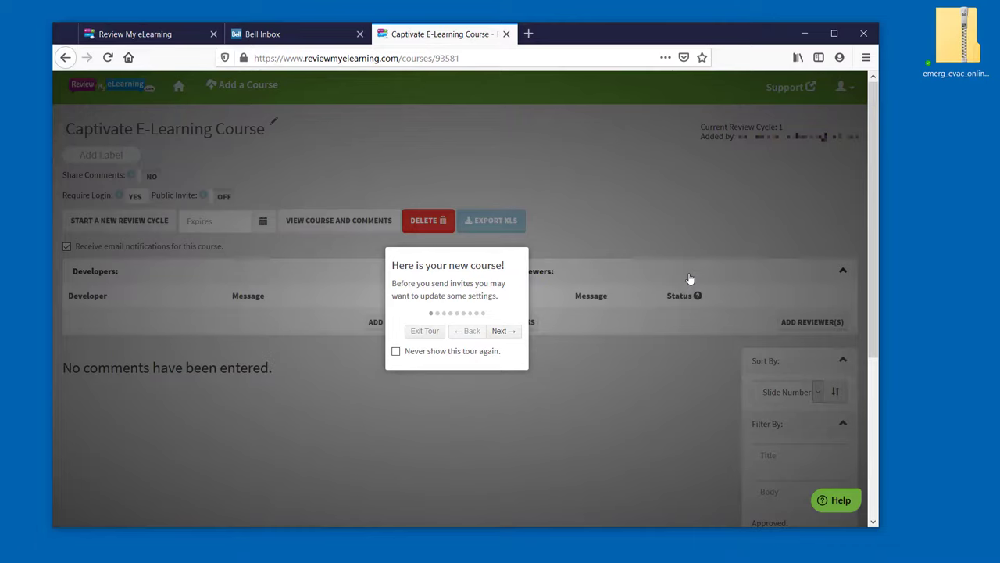
left_click(512, 333)
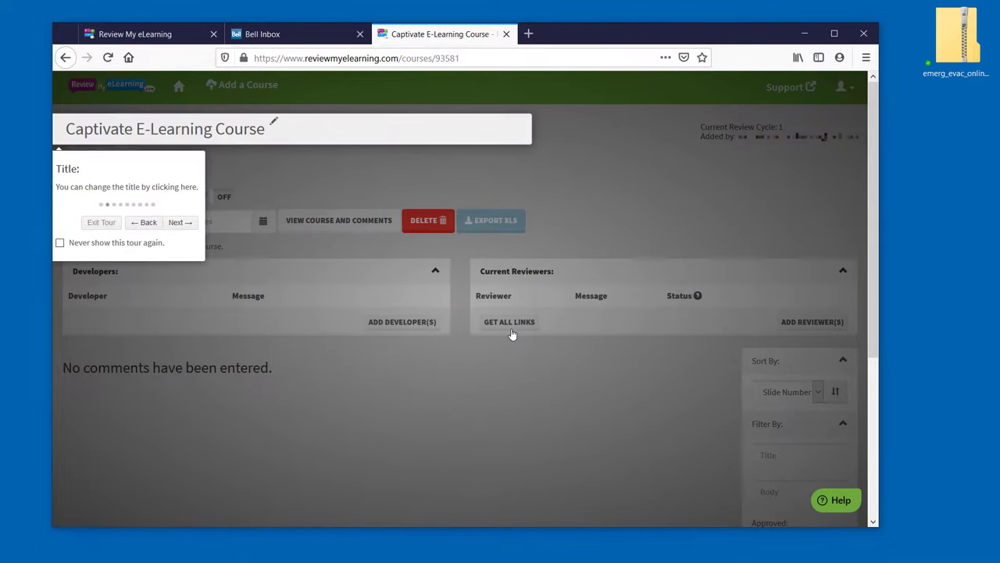
left_click(241, 134)
left_click(223, 131)
triple_click(223, 131)
type("Emergency Evacuation")
left_click(473, 131)
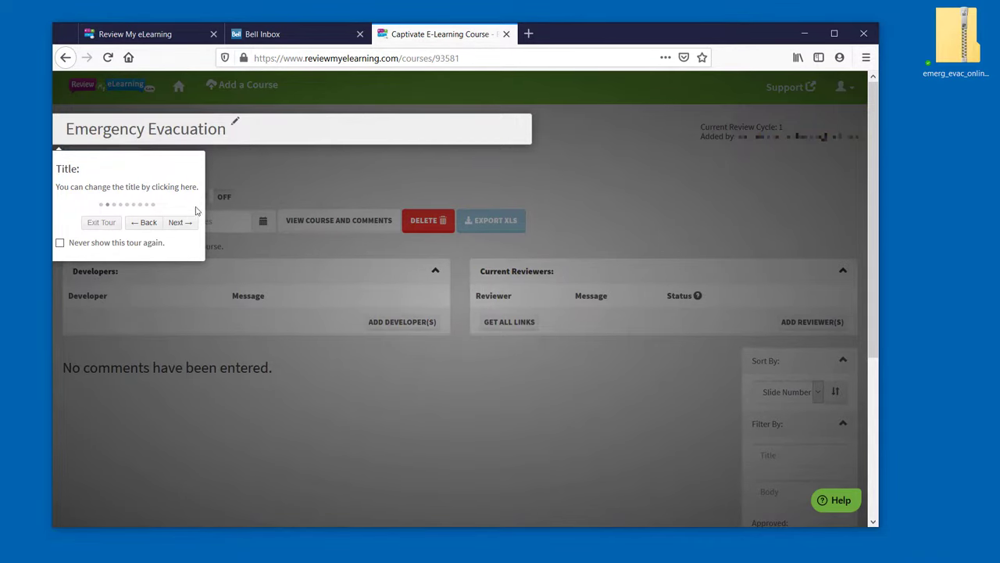
left_click(179, 224)
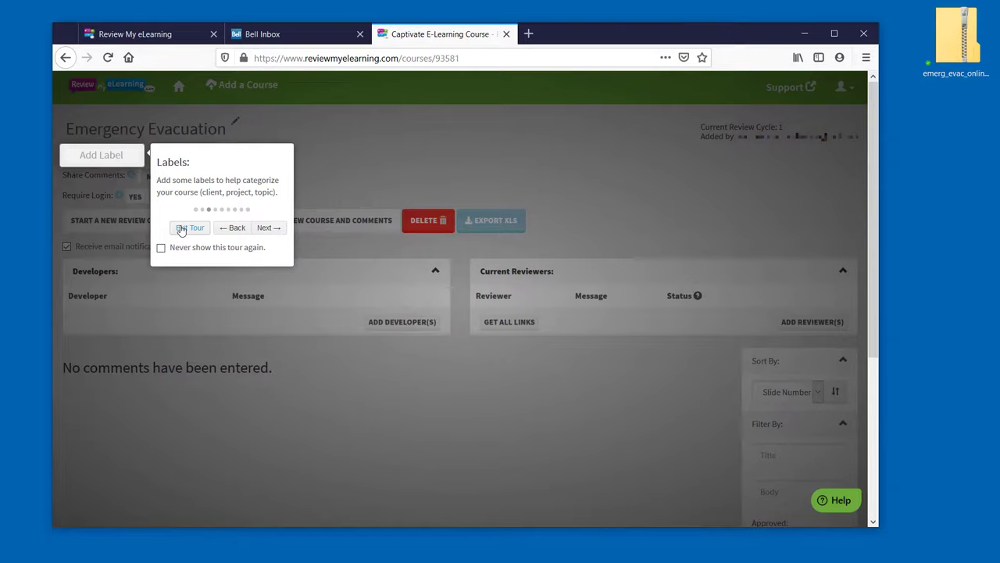
- Step through the course tour, leaving the public invite link off and requiring reviewer login
left_click(267, 228)
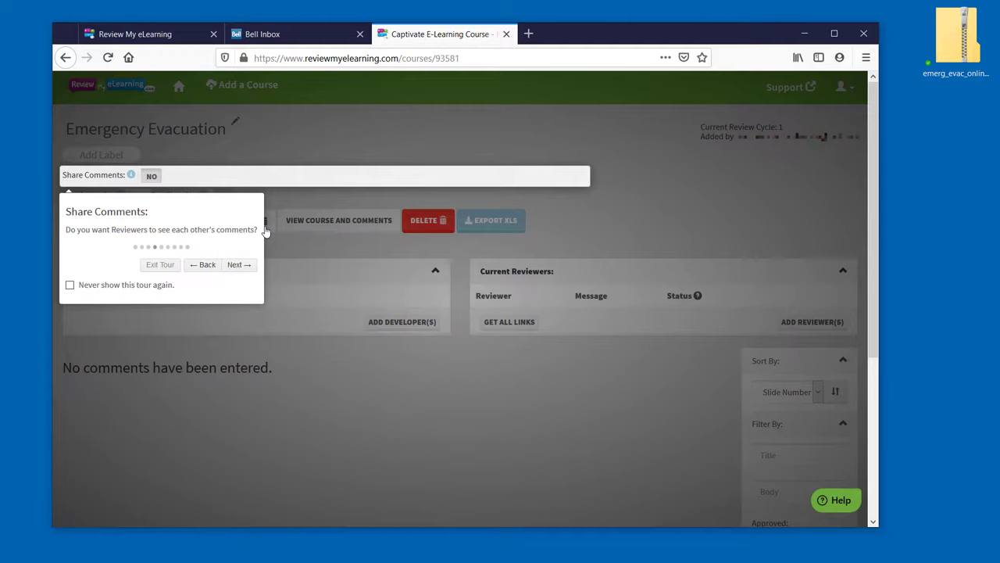
left_click(240, 265)
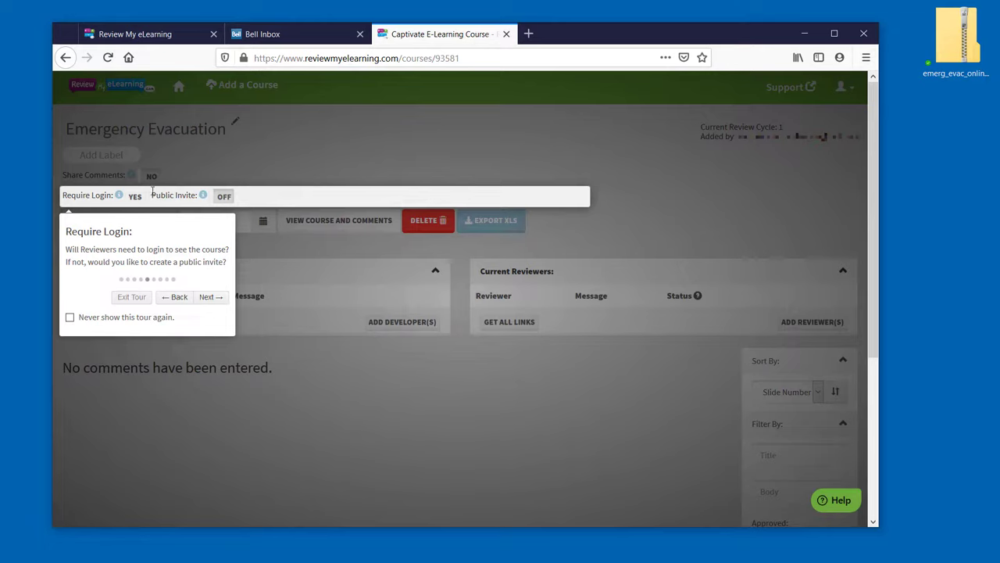
left_click(222, 198)
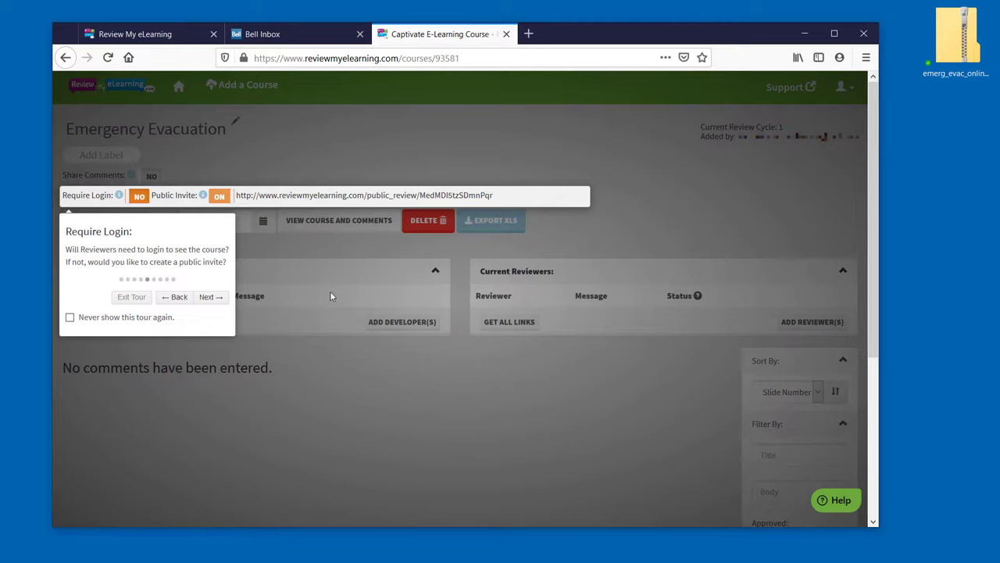
left_click(219, 196)
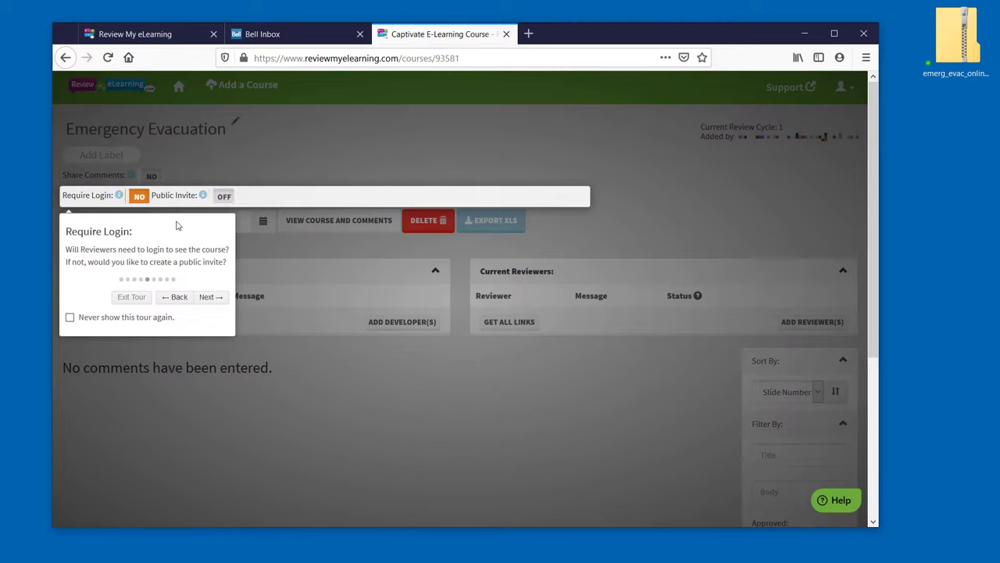
left_click(139, 198)
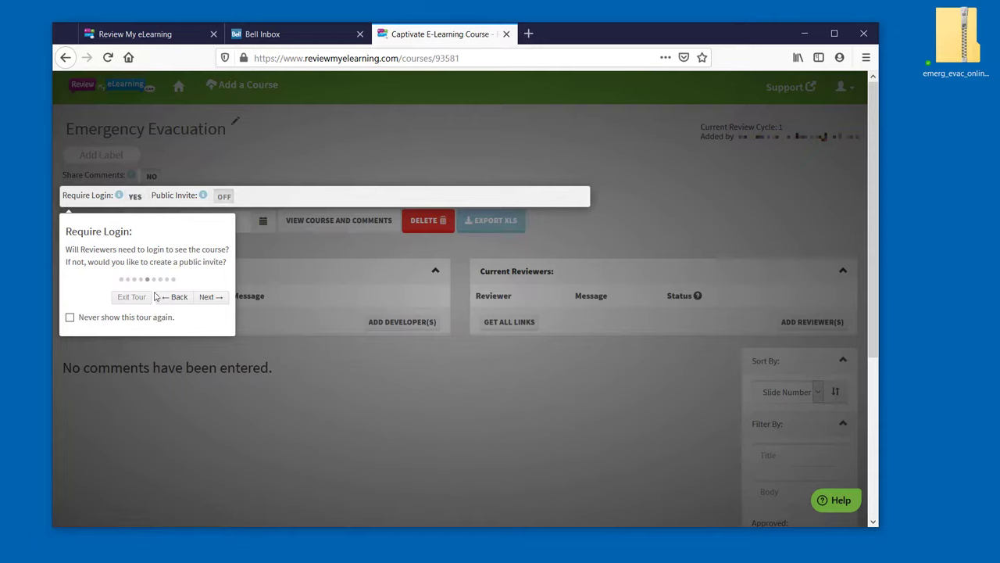
left_click(209, 298)
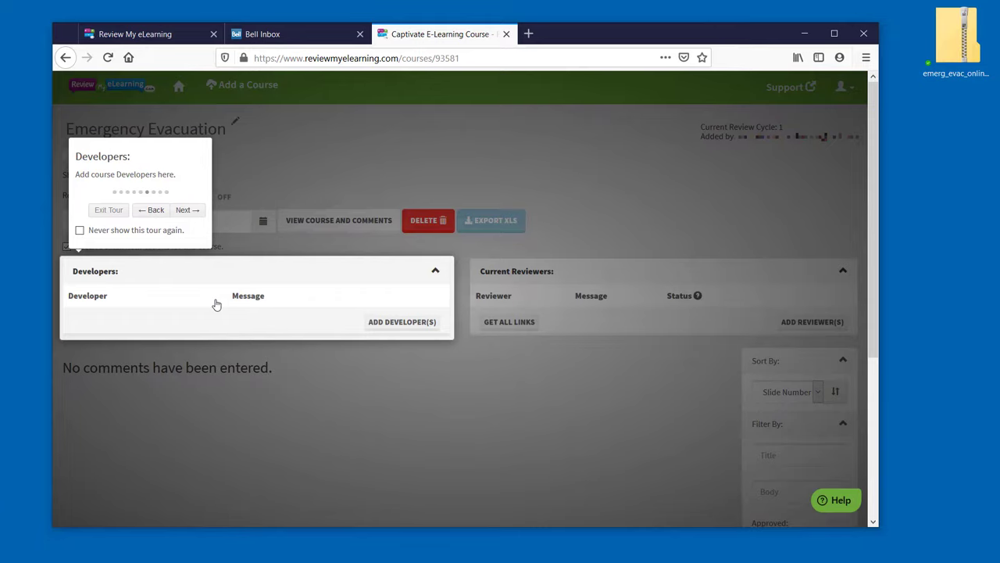
left_click(188, 209)
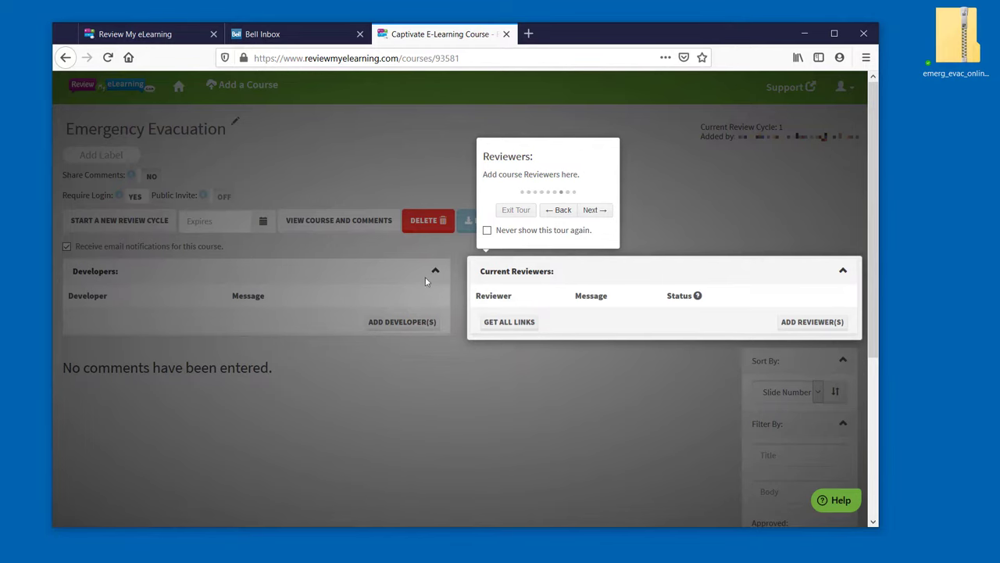
- Invite three reviewers by e-mail with a message asking them to review and give feedback
left_click(811, 323)
key("Return")
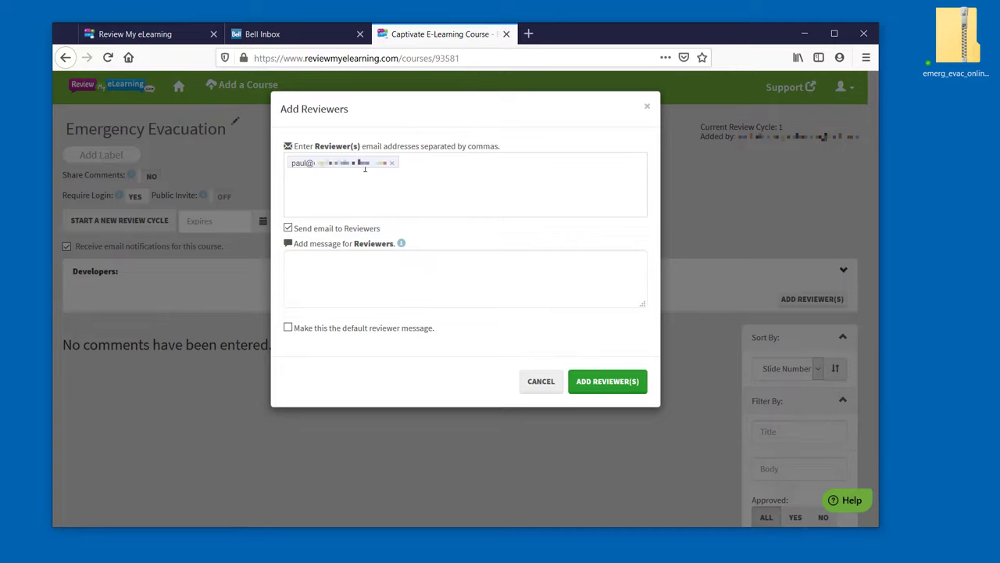
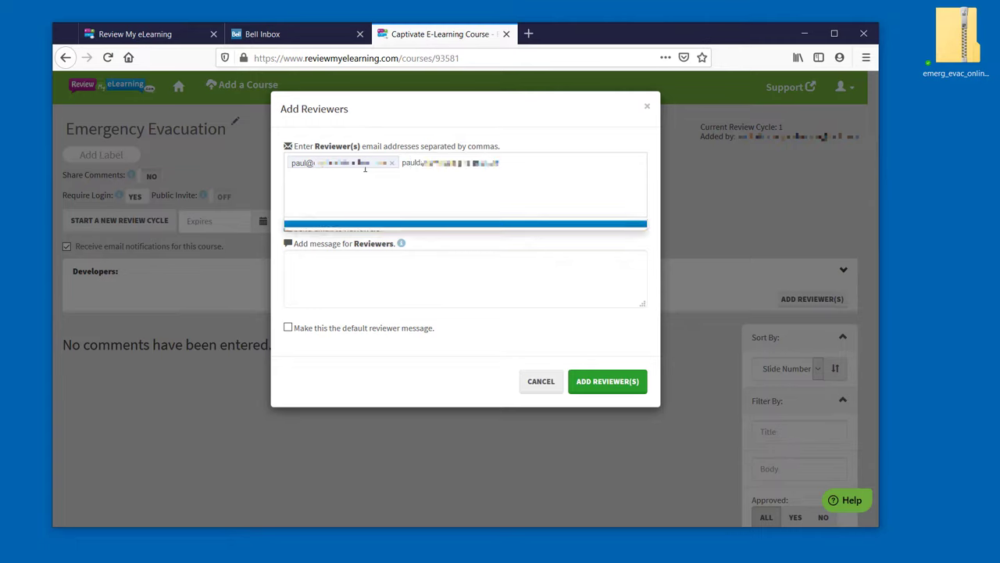
key("Return")
left_click(355, 278)
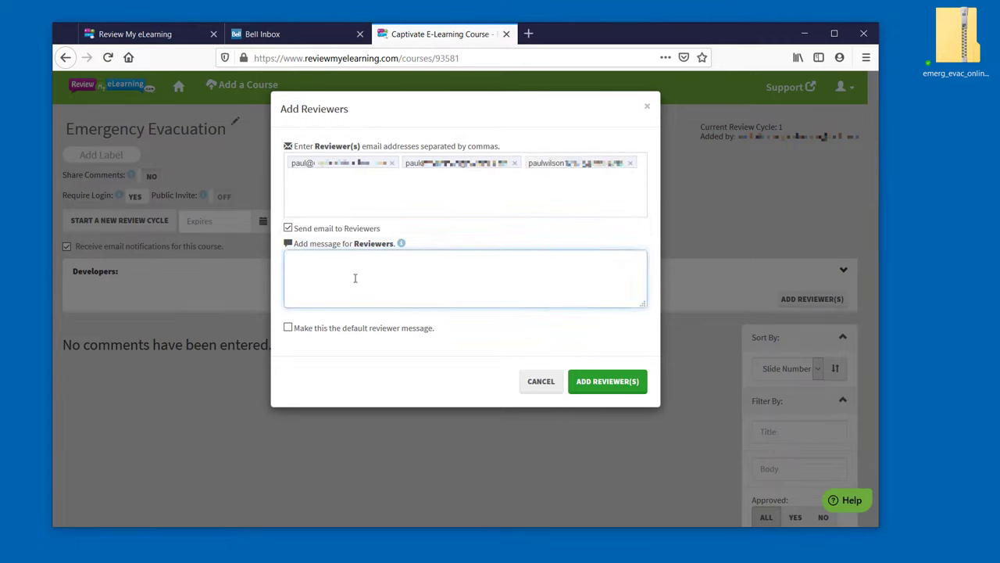
type("Here is my release candidate for the eLearning course, please review and provide your feedback.")
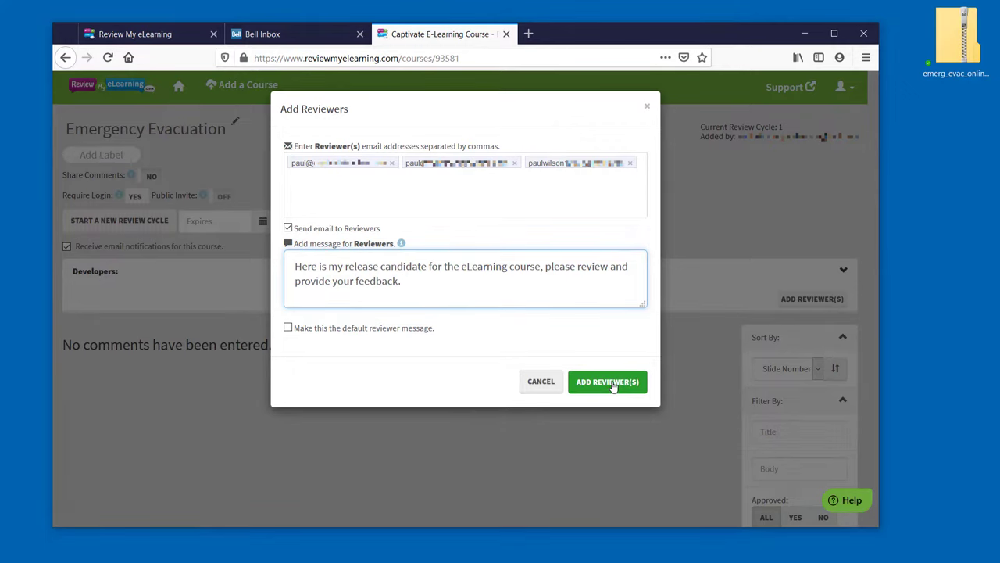
left_click(614, 386)
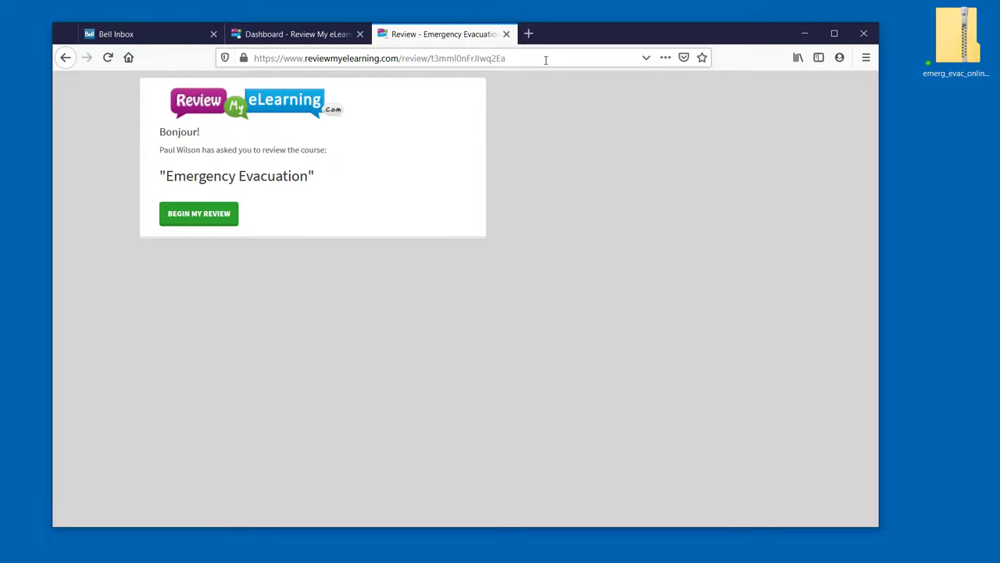
- Begin the review and post an Audio comment that the narrator's voice is hard to understand
left_click(206, 218)
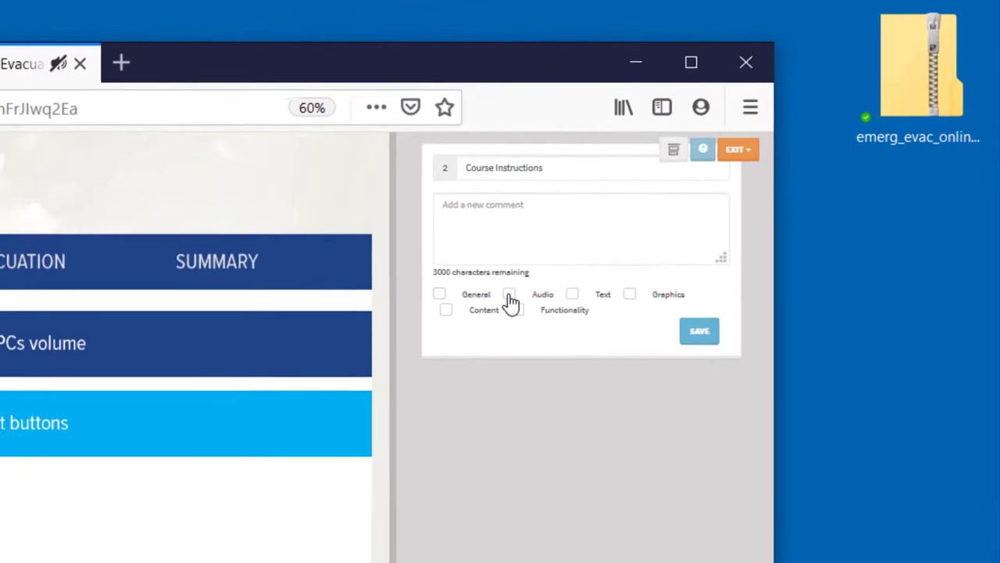
left_click(509, 295)
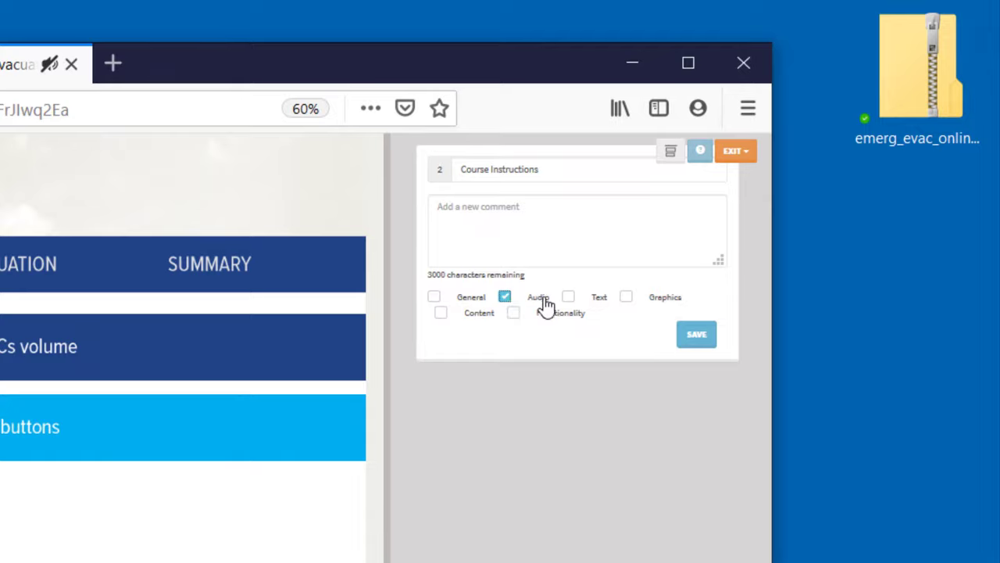
left_click(615, 250)
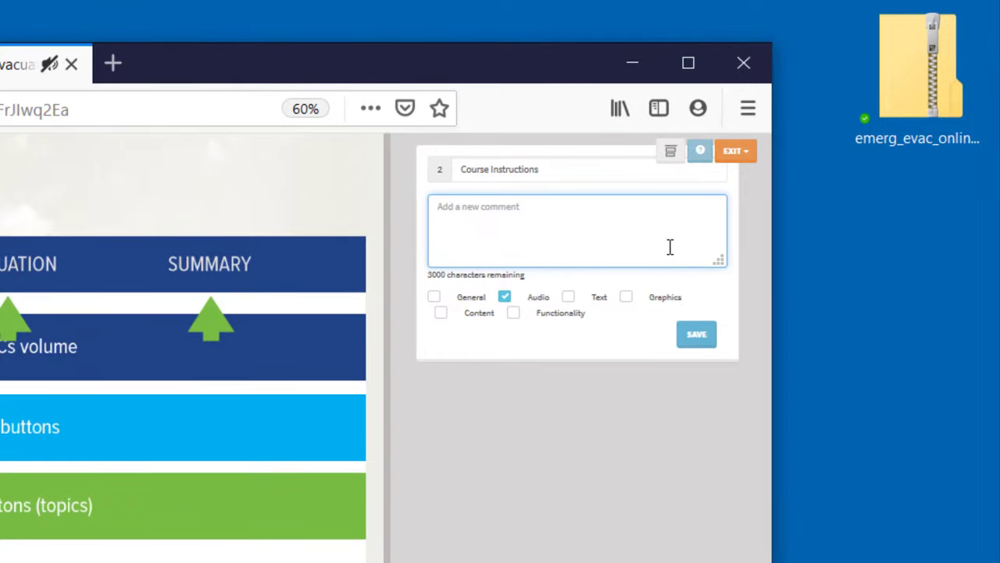
type("The voice you selected for the text to speech is difficult to understand.")
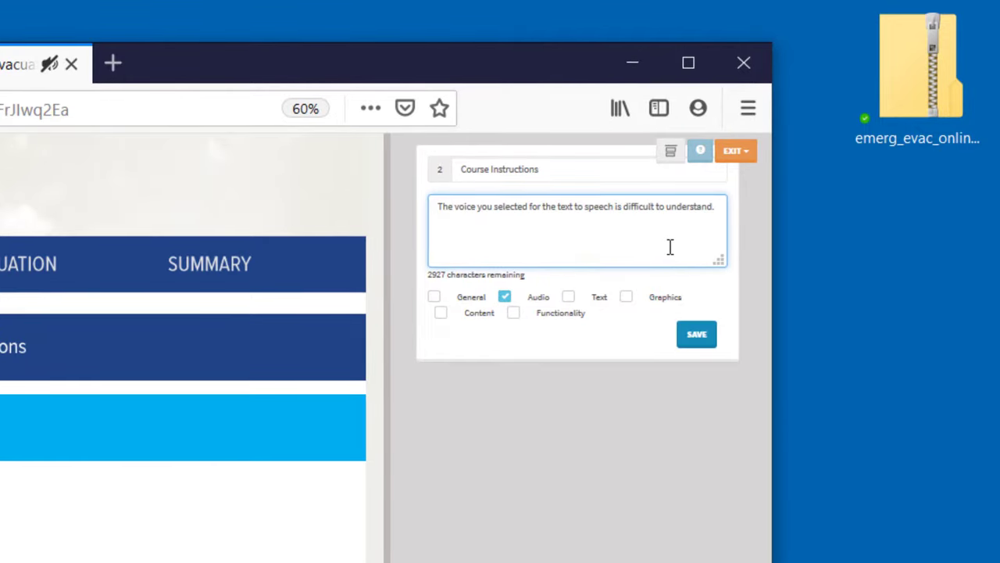
left_click(694, 336)
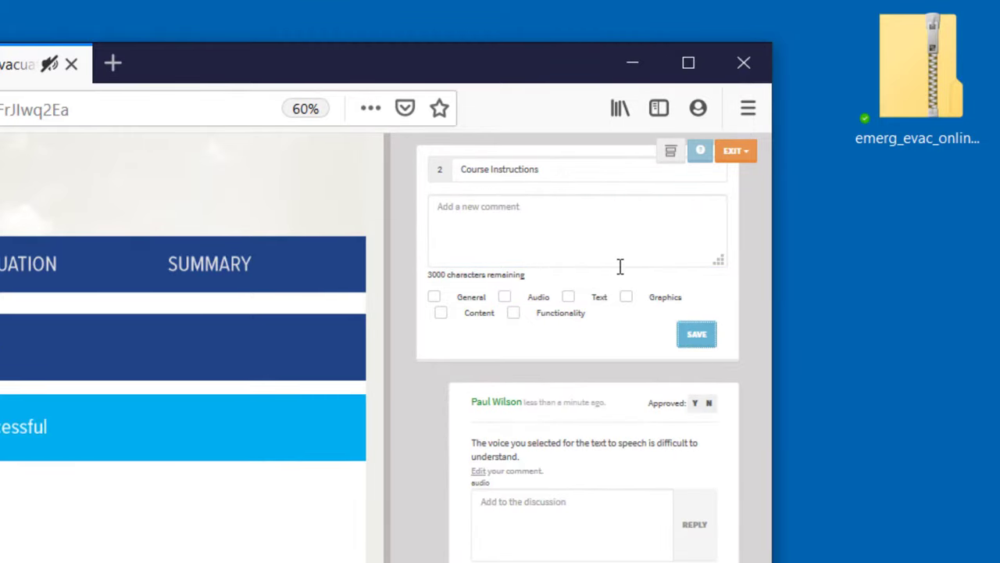
- Post a Text comment: 'Font used is too narrow and would prefer something easier to read.'
left_click(573, 298)
left_click(473, 221)
type("Font used is too narrow and would prefer something easier to read.")
left_click(696, 335)
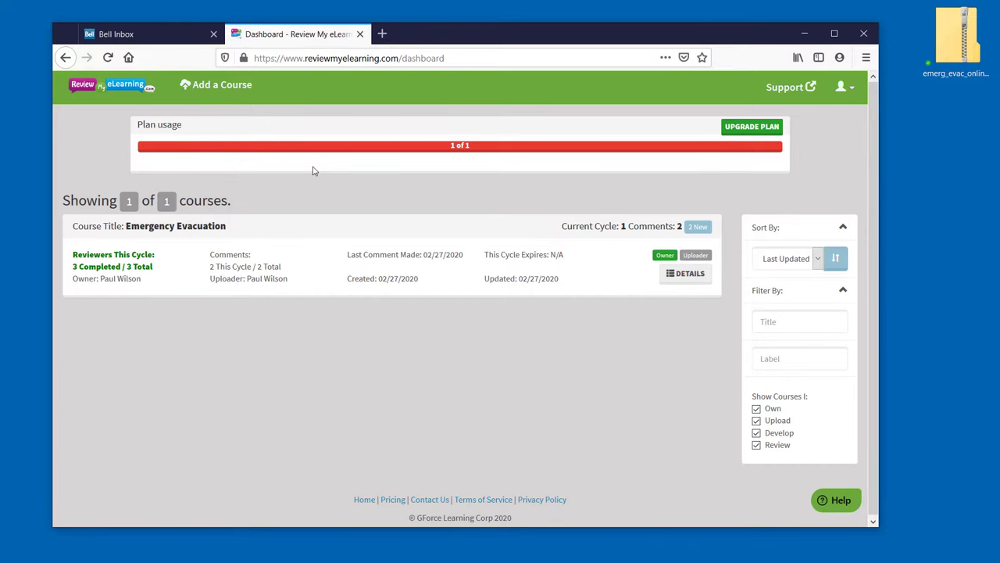
- View the Emergency Evacuation comments from its details page, then export them to Emergency_Evacuation-Comments.xls
left_click(698, 277)
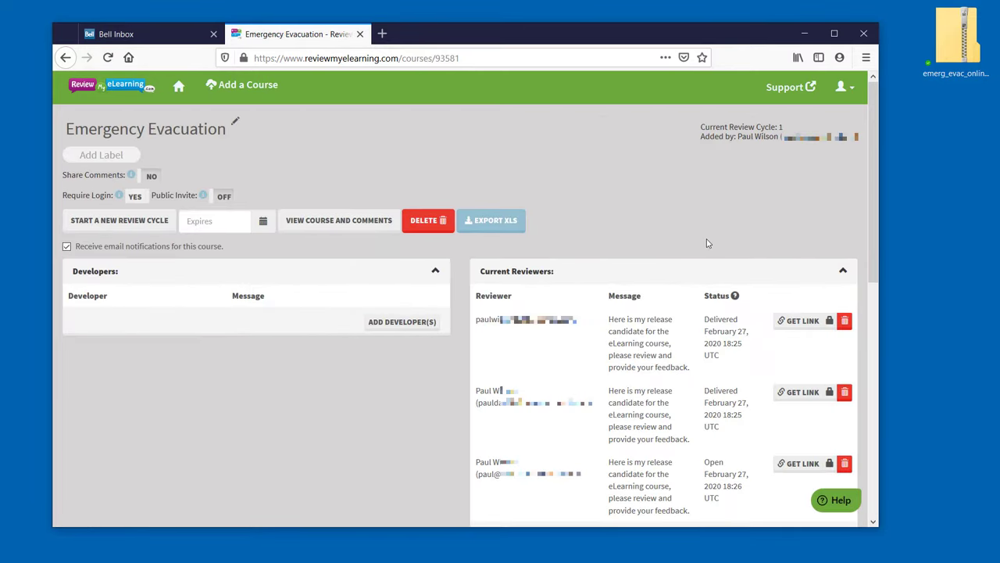
left_click(338, 228)
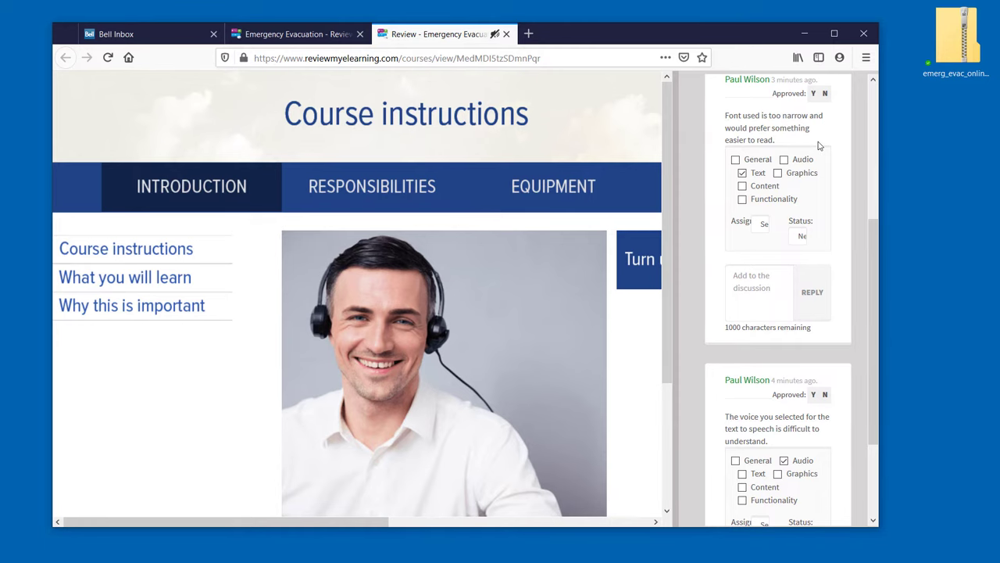
scroll(816, 145, "down", 3)
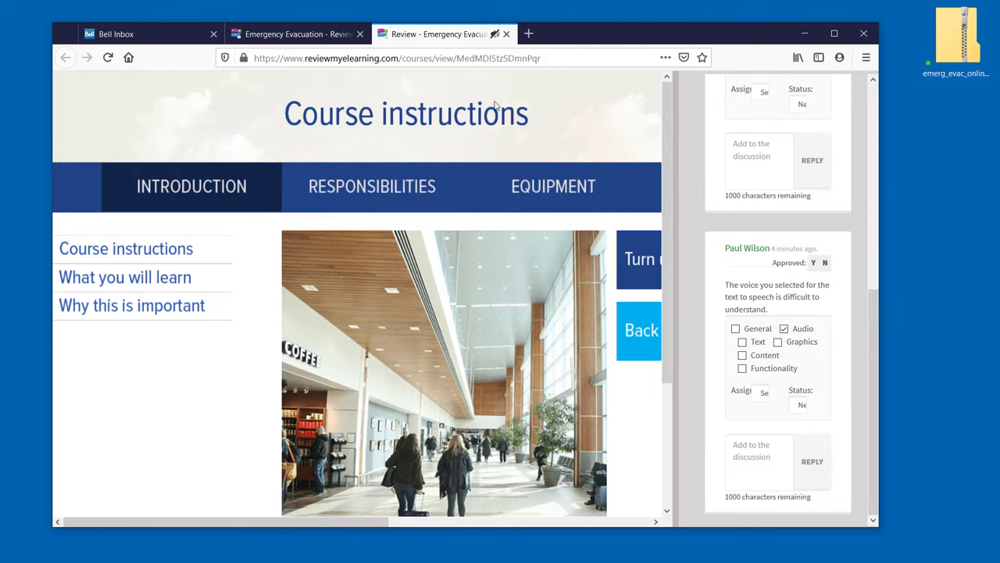
left_click(506, 35)
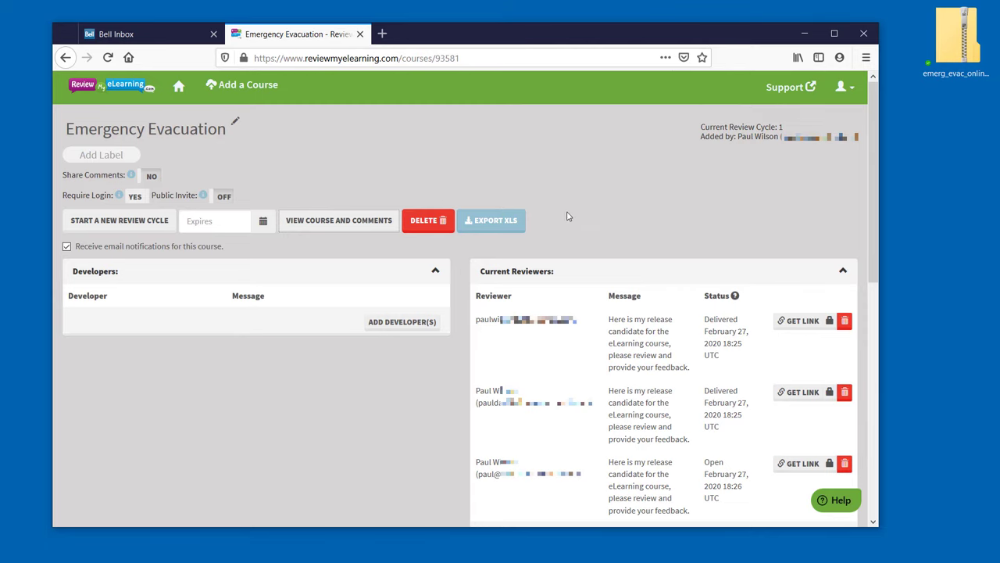
left_click(505, 224)
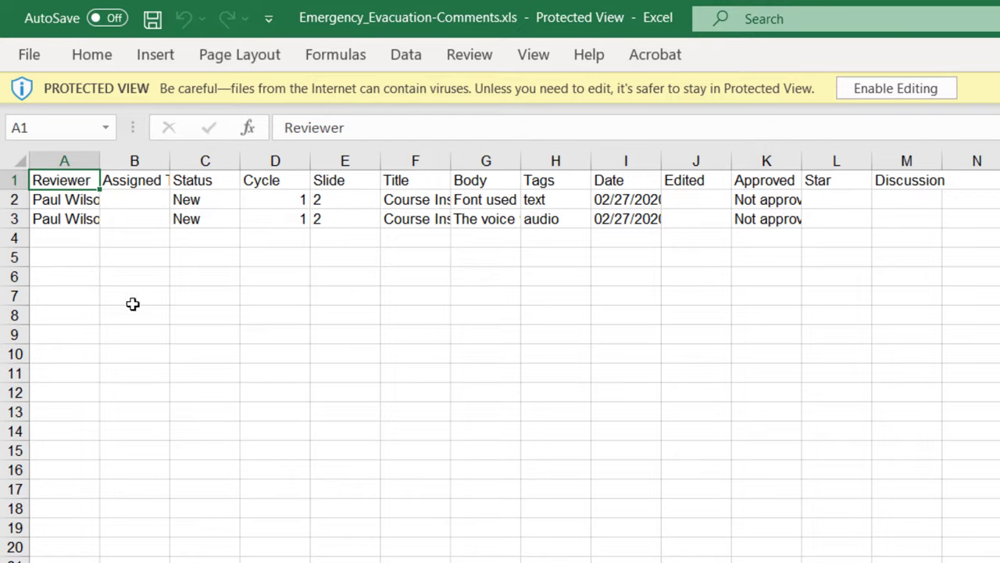
left_click(76, 202)
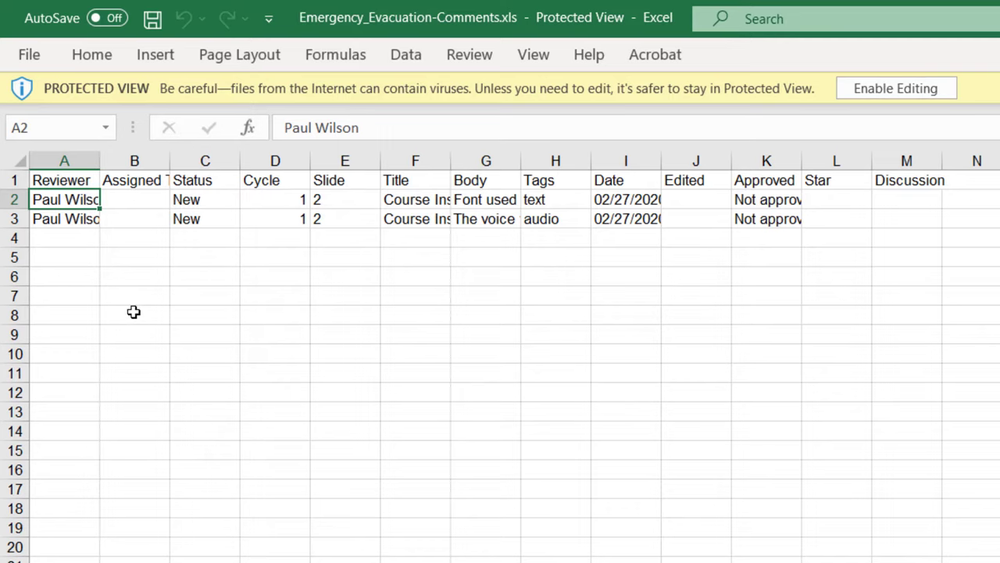
key("Right")
key("Right")
key("Right")
key("Right")
key("Left")
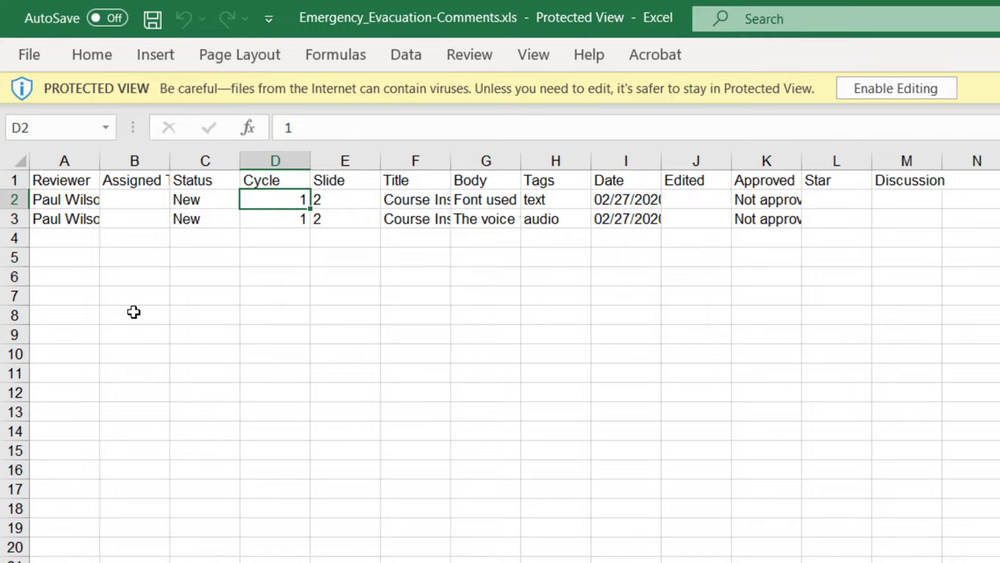
key("Right")
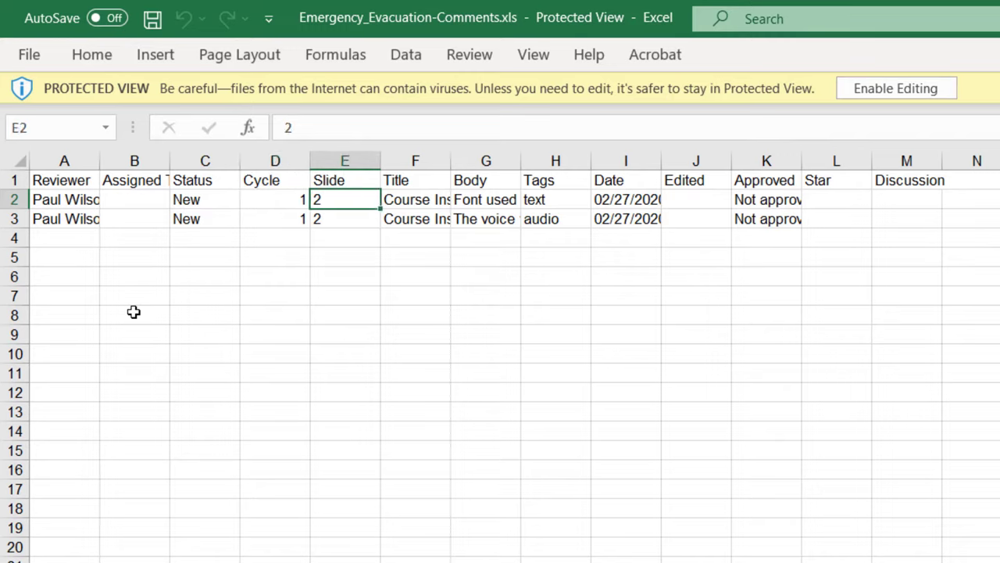
key("Right")
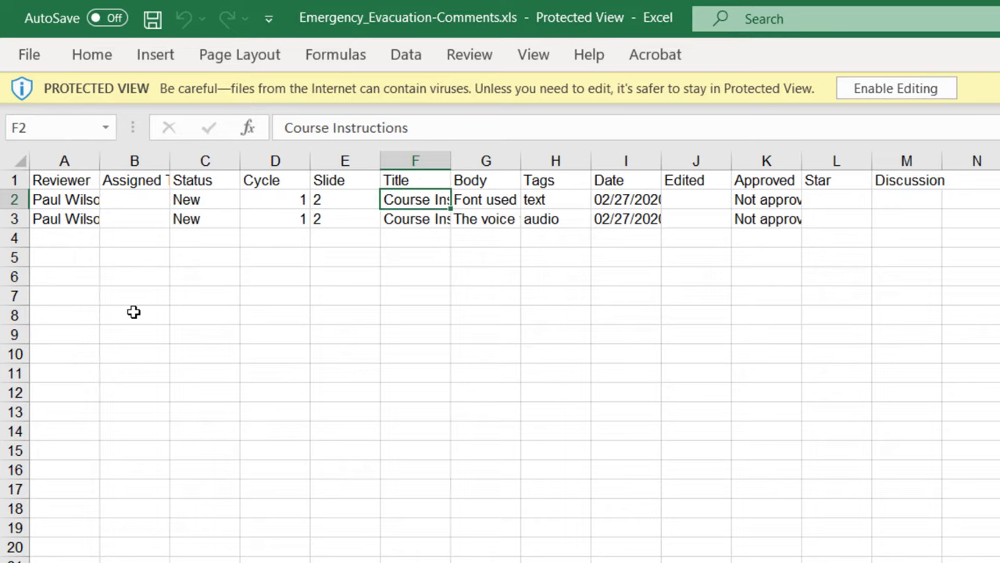
key("Right")
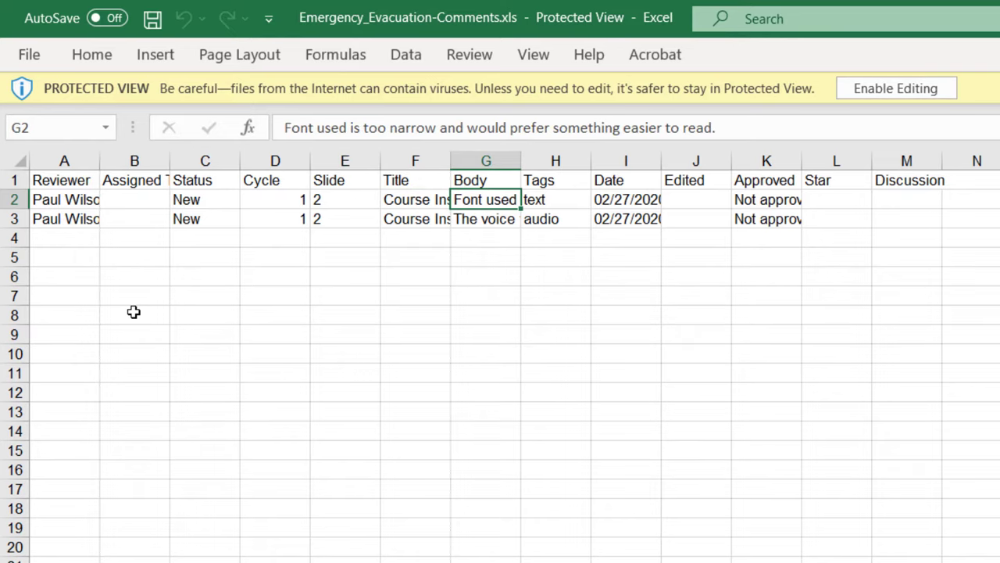
key("Right")
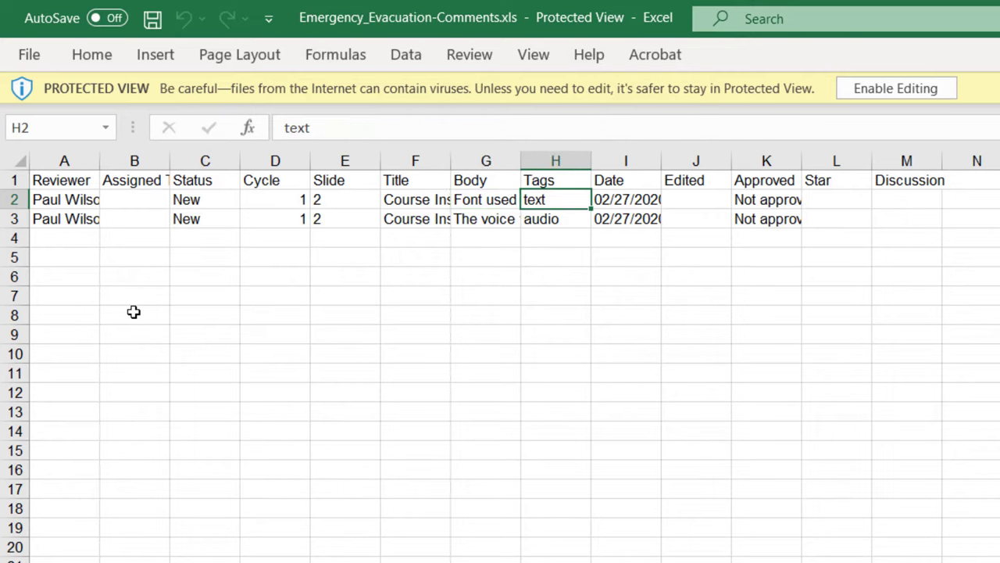
key("Right")
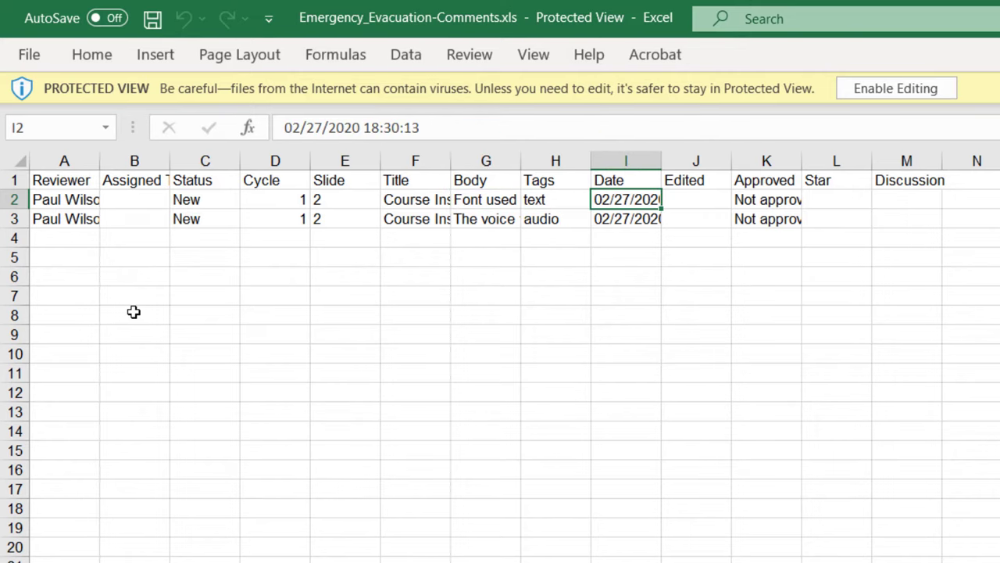
key("Right")
key("Right")
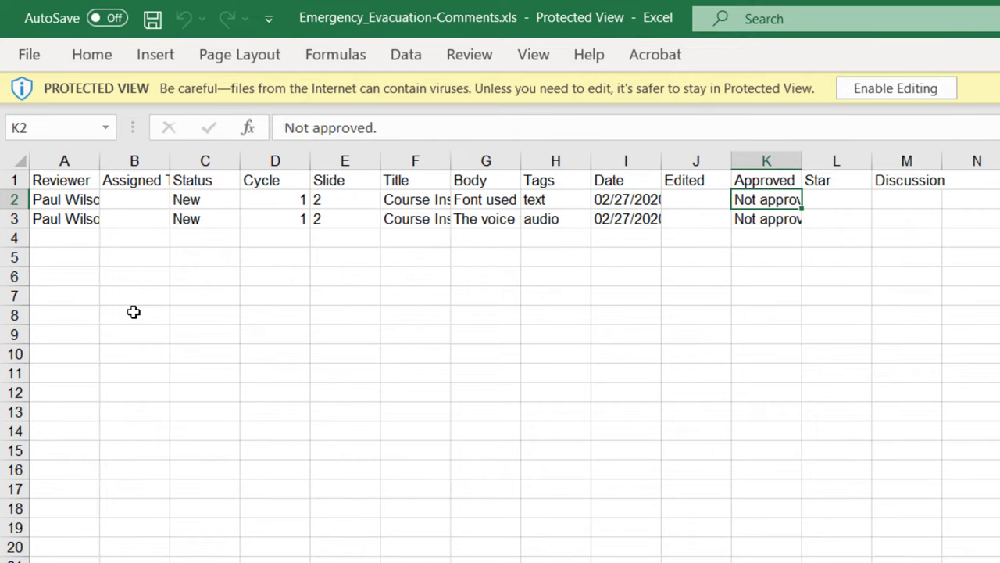